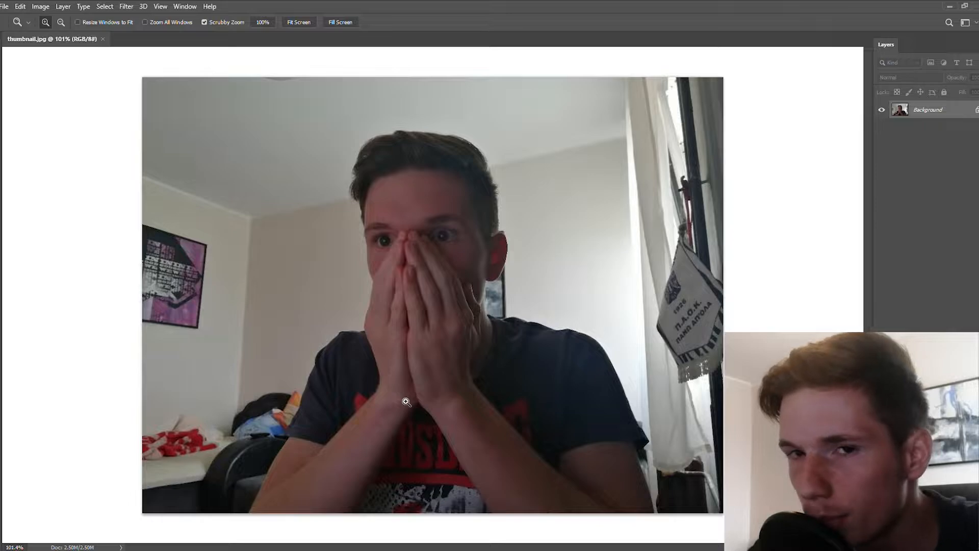
# Check that Enable Preserve Details 2.0 Upscale is turned on in the Technology Previews preferences
pyautogui.moveTo(424, 290)
pyautogui.mouseDown()
pyautogui.moveTo(433, 289)
pyautogui.moveTo(416, 288)
pyautogui.mouseUp()
pyautogui.click(20, 6)
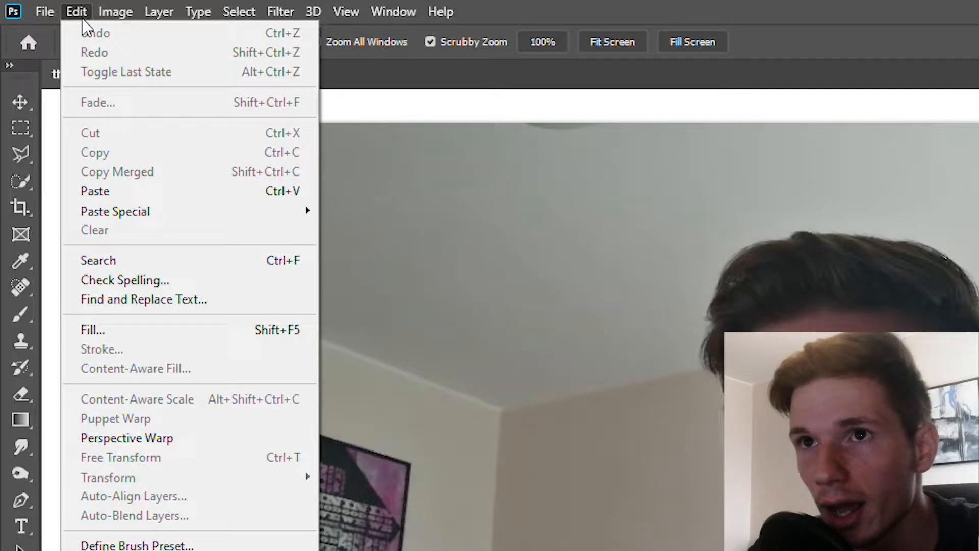
pyautogui.click(23, 6)
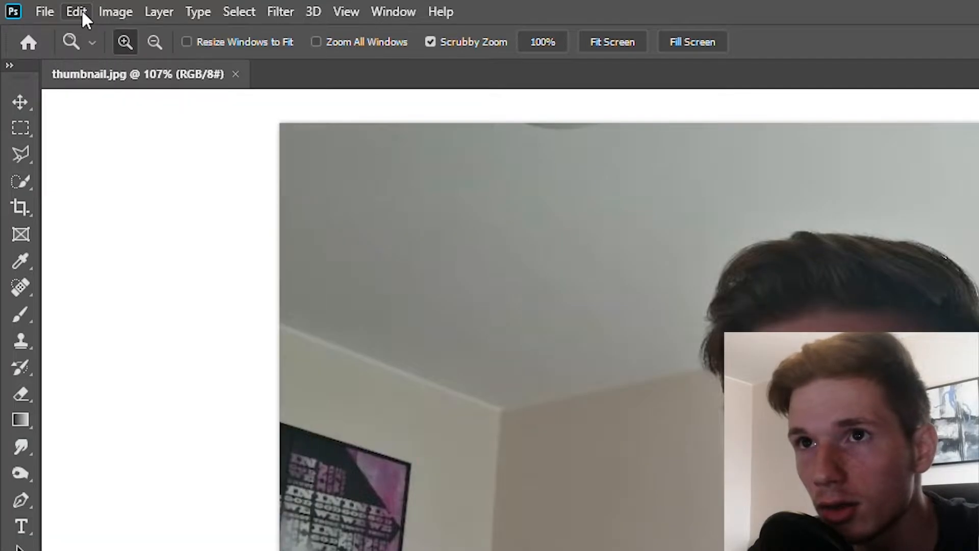
pyautogui.click(23, 6)
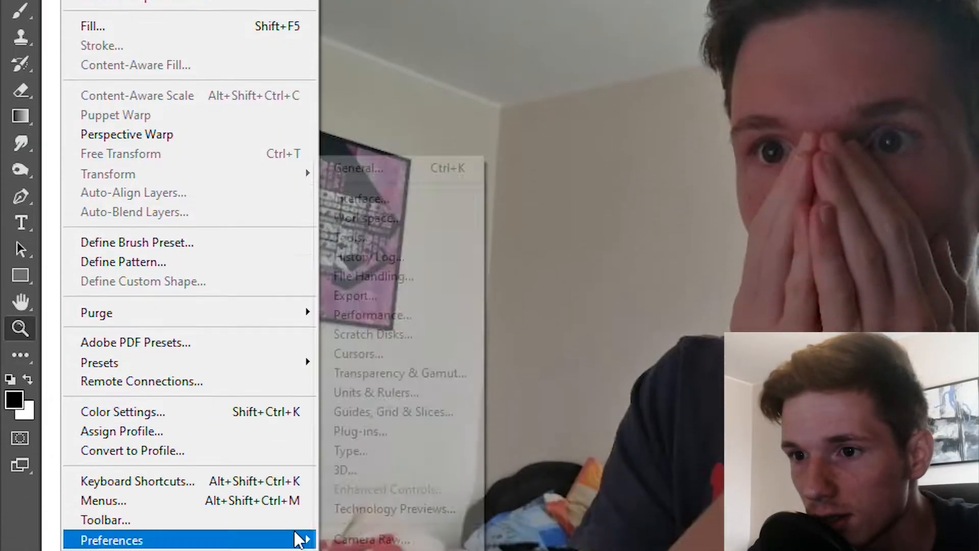
pyautogui.moveTo(301, 485)
pyautogui.click(355, 458)
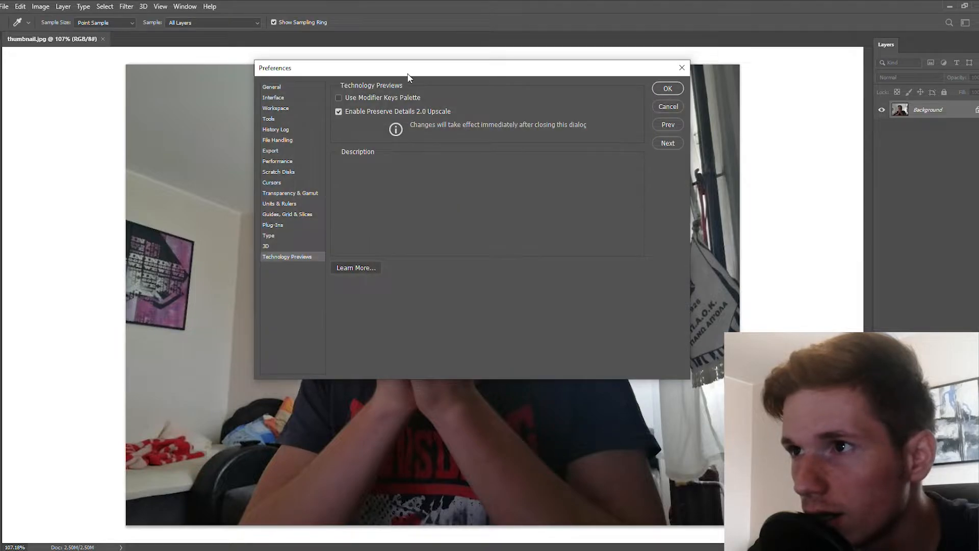
pyautogui.moveTo(357, 111)
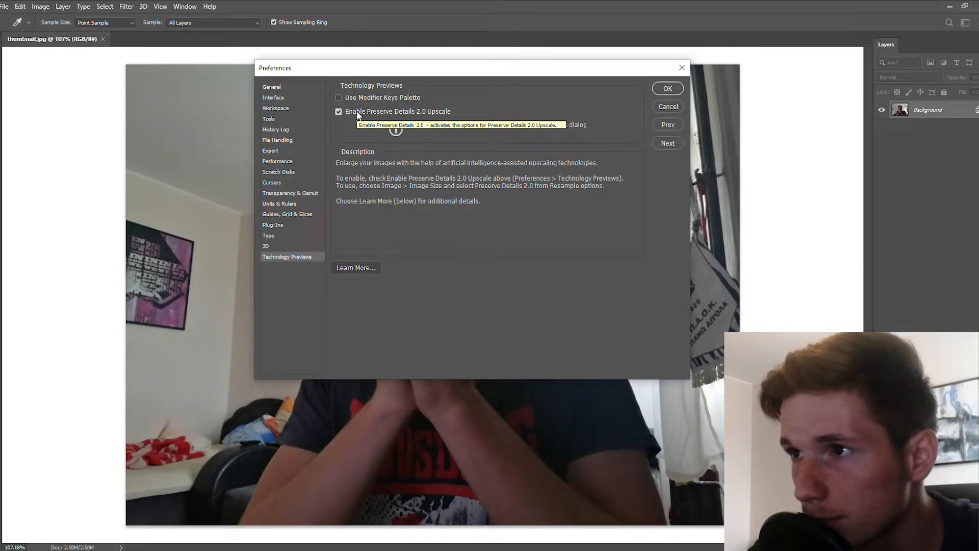
pyautogui.click(668, 89)
# Resize the image to 3000 pixels wide with Preserve Details 2.0 resampling and noise reduction at 100%
pyautogui.click(41, 7)
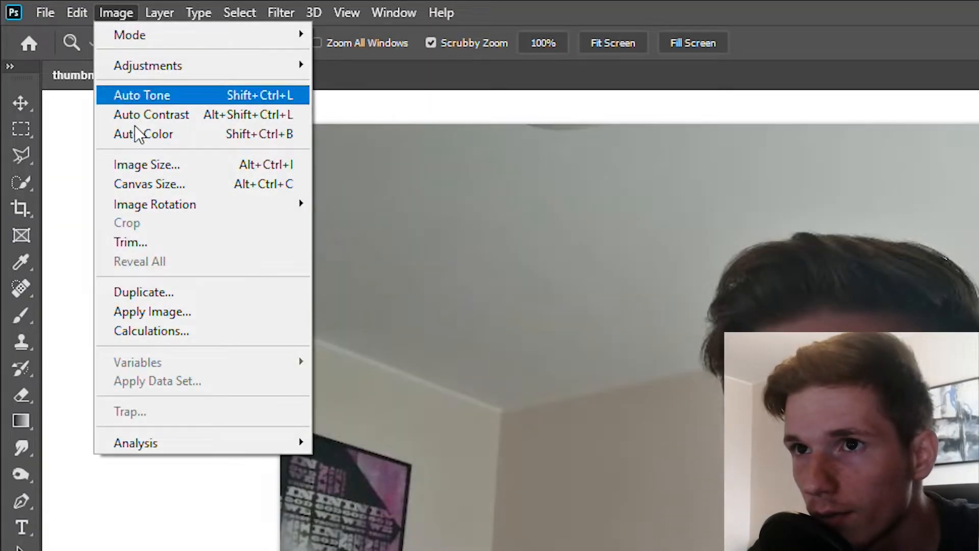
pyautogui.click(133, 164)
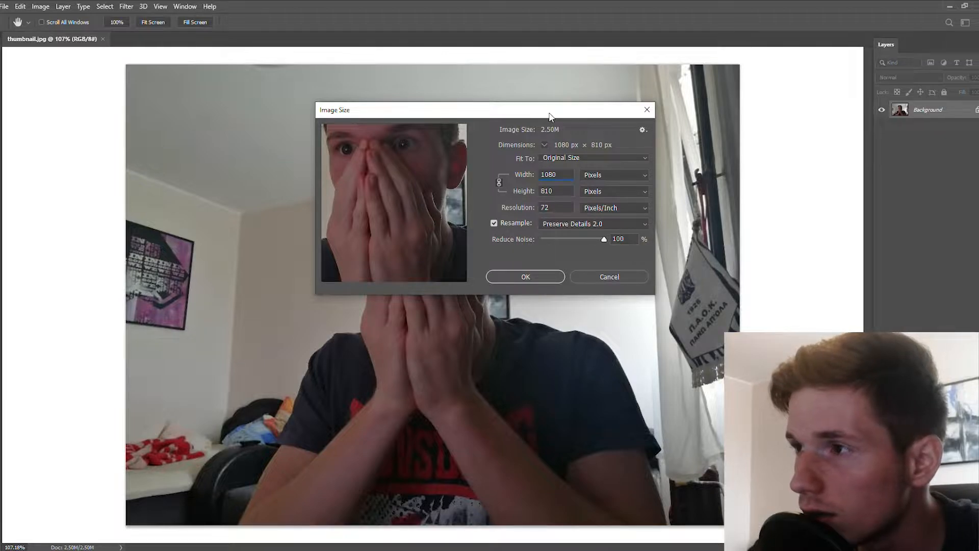
pyautogui.moveTo(549, 117); pyautogui.dragTo(560, 116)
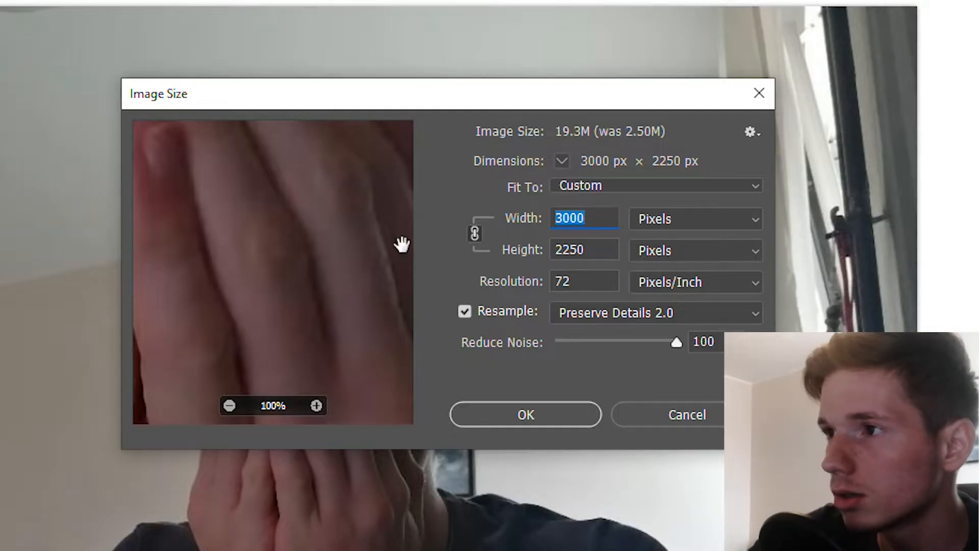
pyautogui.write('3000')
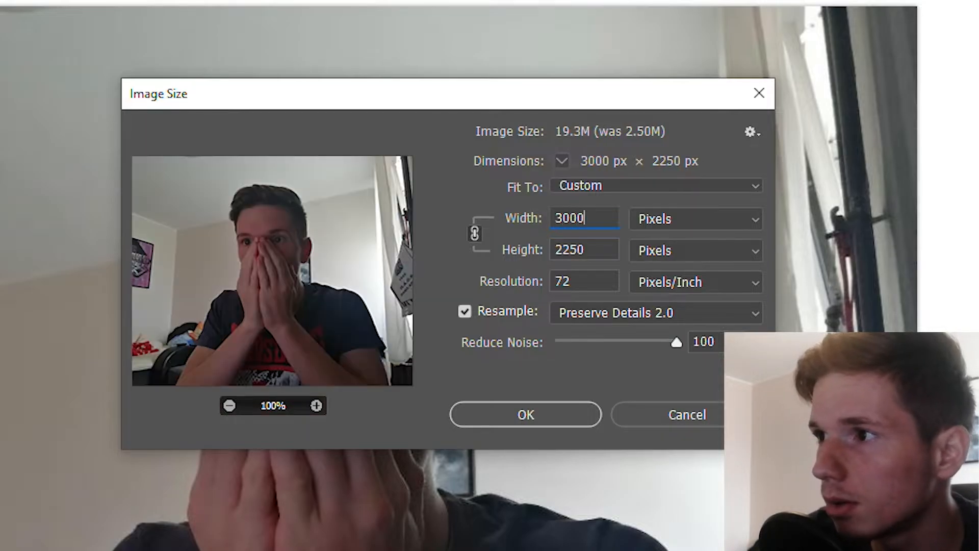
pyautogui.click(616, 313)
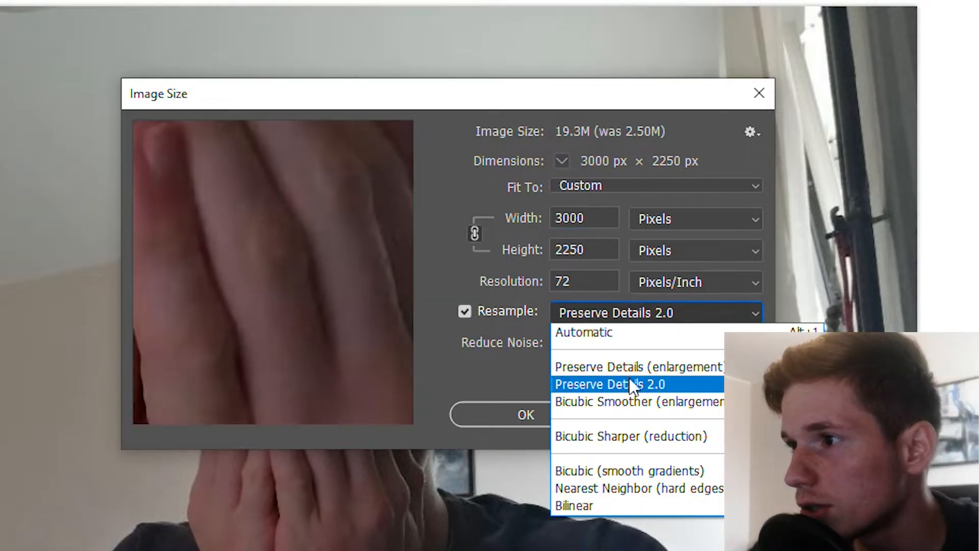
pyautogui.click(633, 386)
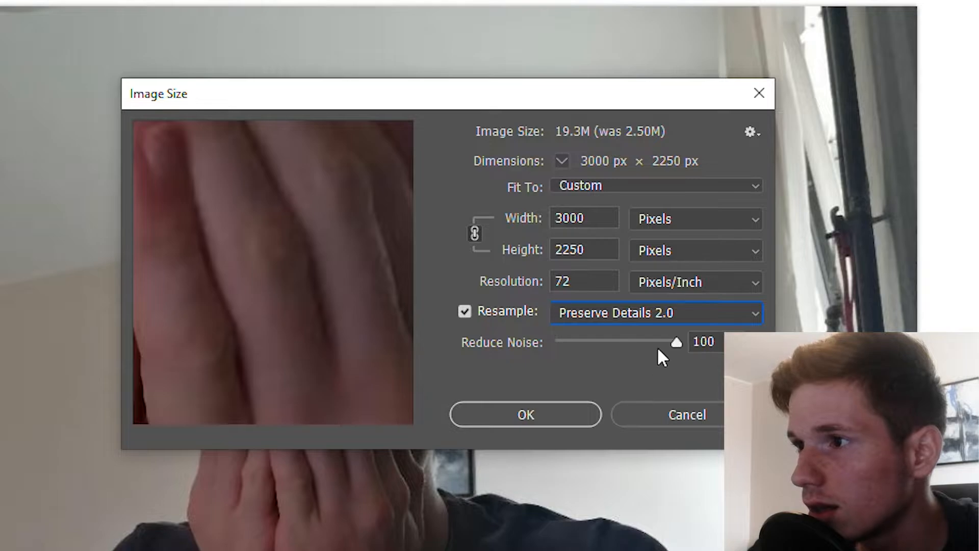
pyautogui.moveTo(657, 345); pyautogui.dragTo(729, 341)
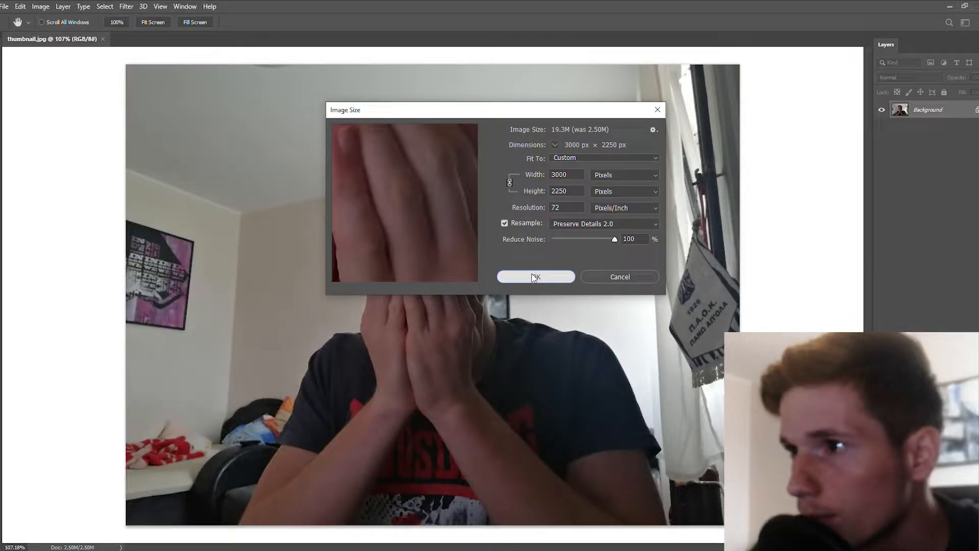
pyautogui.click(525, 414)
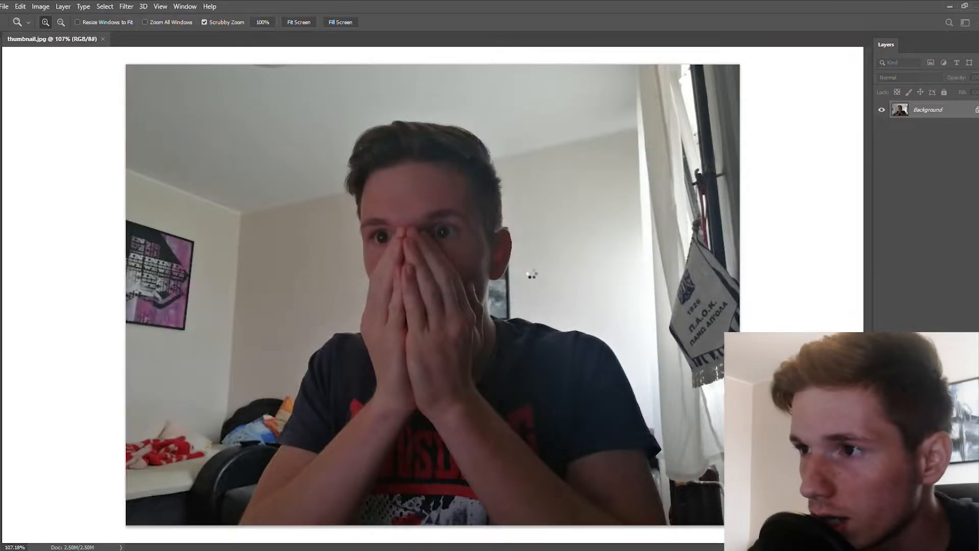
# Unlock the background as a regular layer and convert it to a smart object
pyautogui.moveTo(531, 274); pyautogui.dragTo(475, 237)
pyautogui.moveTo(660, 164)
pyautogui.mouseDown()
pyautogui.moveTo(700, 171)
pyautogui.moveTo(676, 178)
pyautogui.moveTo(671, 159)
pyautogui.mouseUp()
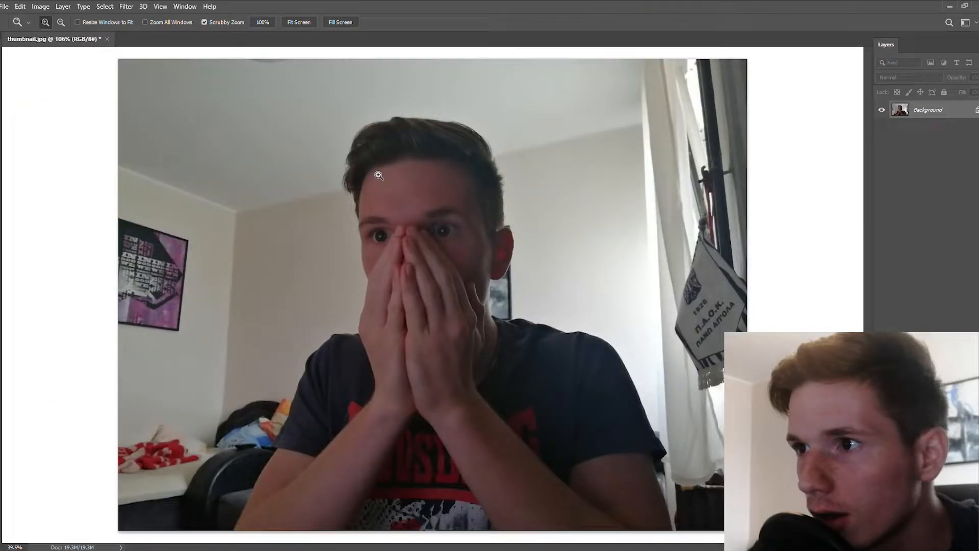
pyautogui.moveTo(376, 171); pyautogui.dragTo(439, 204)
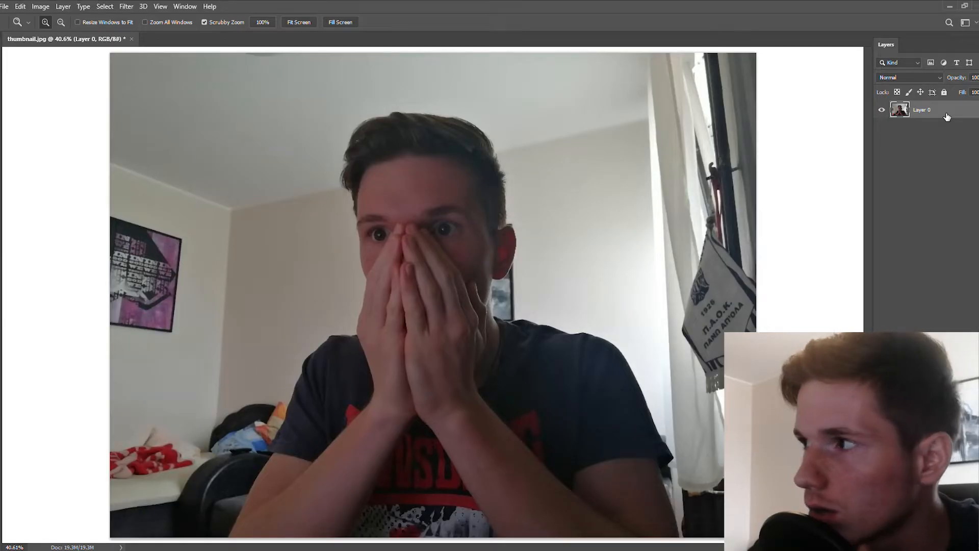
pyautogui.rightClick(946, 117)
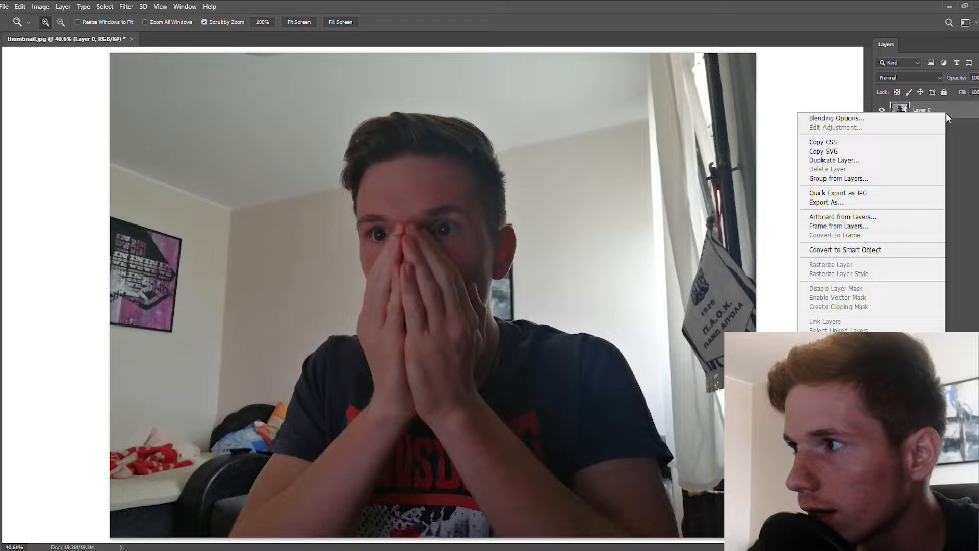
pyautogui.click(861, 249)
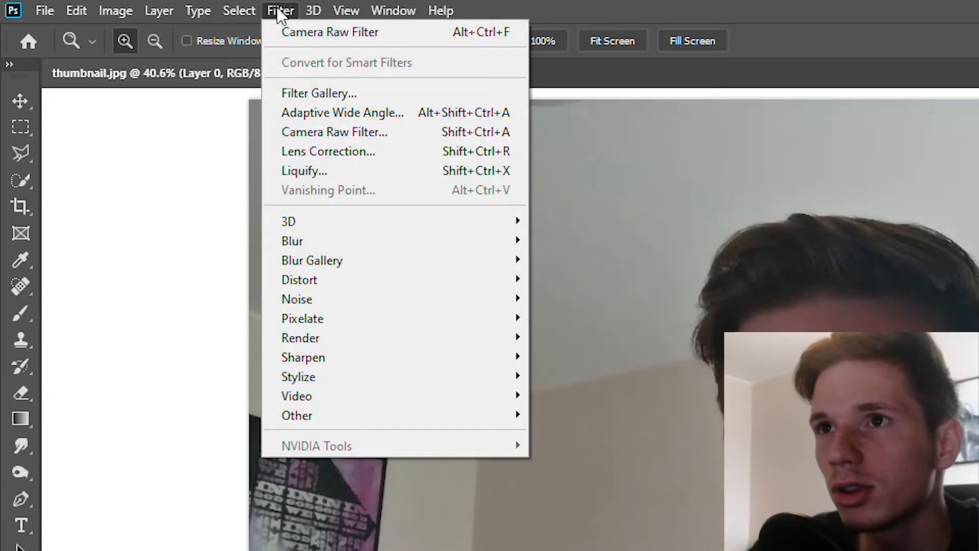
# In the Camera Raw filter, set temperature and tint +3, exposure +0.85, contrast +24, highlights -43, shadows +42, whites -38, blacks -24, and raise clarity and vibrance
pyautogui.click(278, 11)
pyautogui.click(278, 10)
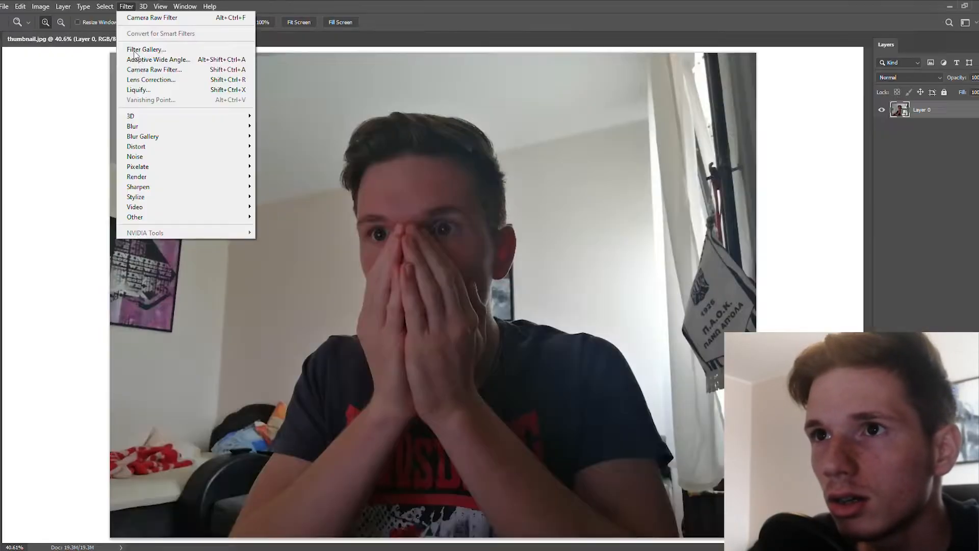
pyautogui.click(138, 69)
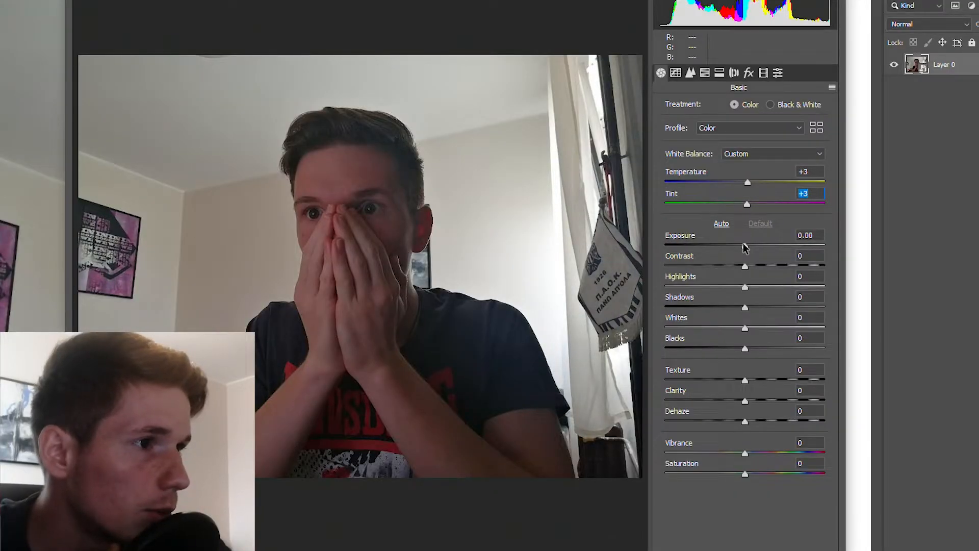
pyautogui.moveTo(762, 254); pyautogui.dragTo(823, 257)
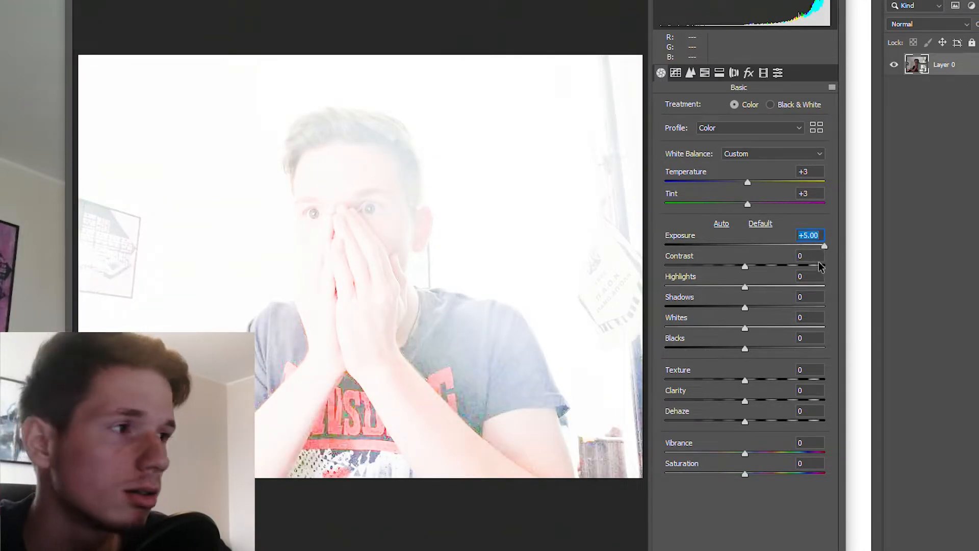
pyautogui.moveTo(820, 265); pyautogui.dragTo(777, 316)
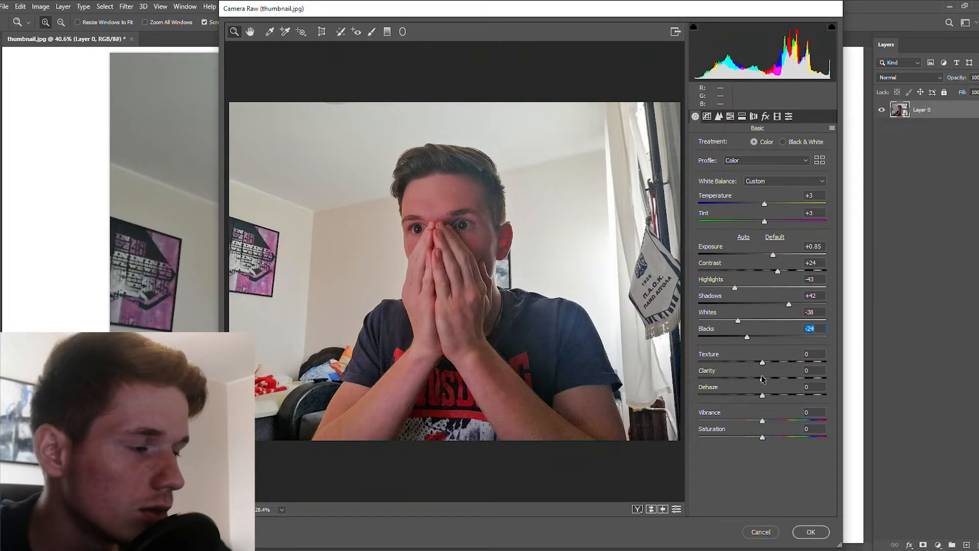
pyautogui.moveTo(762, 377); pyautogui.dragTo(792, 377)
pyautogui.moveTo(761, 421); pyautogui.dragTo(766, 421)
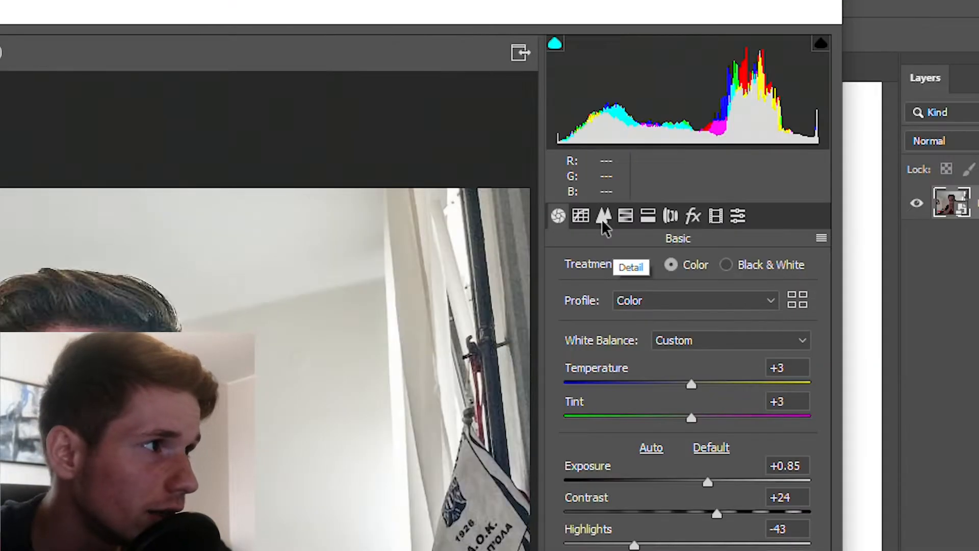
# Set the sharpening amount to 97 with masking at 79, and the luminance noise reduction to 50
pyautogui.click(719, 118)
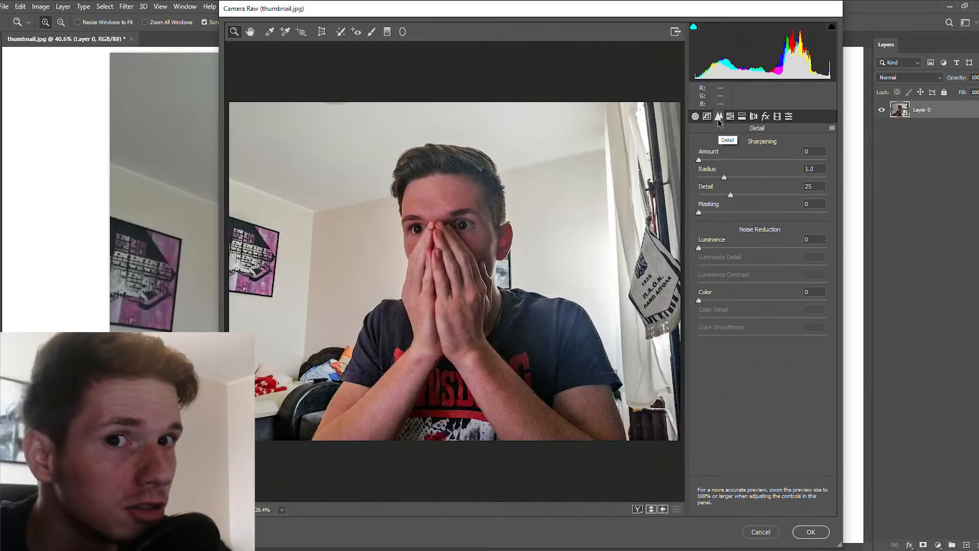
pyautogui.click(718, 119)
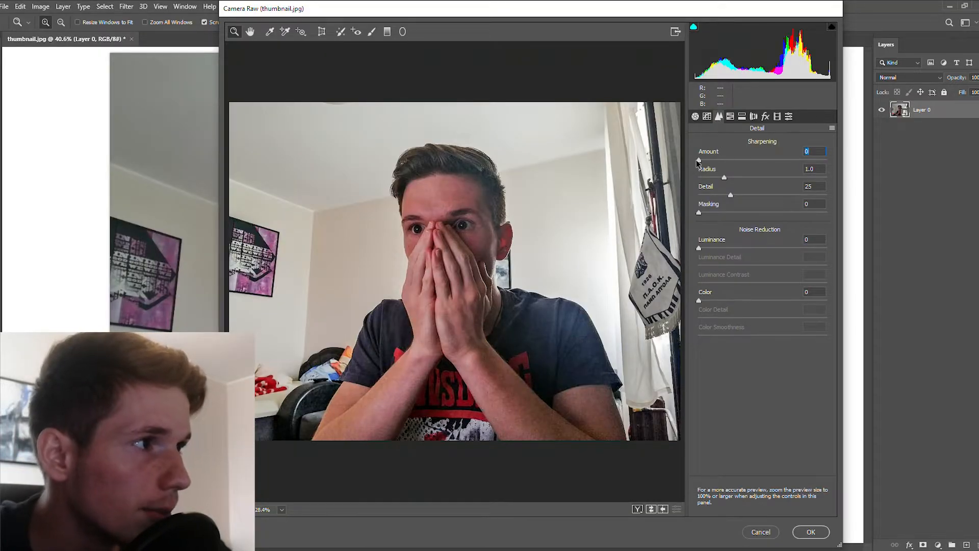
pyautogui.moveTo(700, 162); pyautogui.dragTo(775, 160)
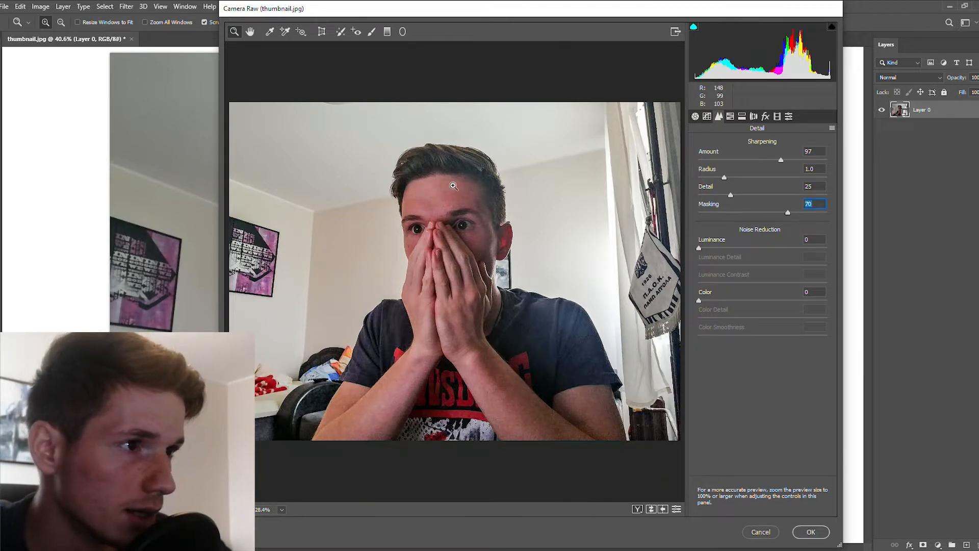
pyautogui.moveTo(449, 213); pyautogui.dragTo(492, 202)
pyautogui.doubleClick(714, 213)
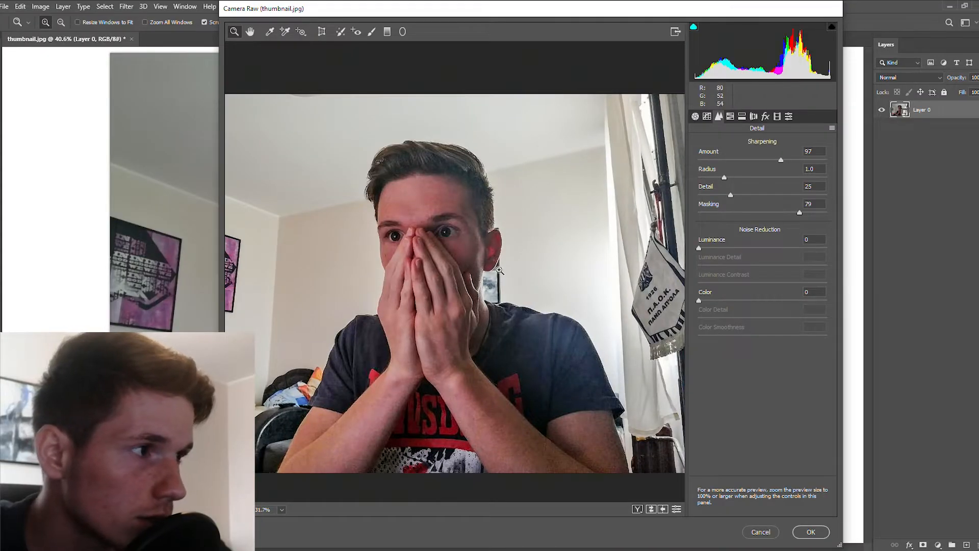
pyautogui.click(761, 249)
pyautogui.moveTo(445, 276); pyautogui.dragTo(439, 239)
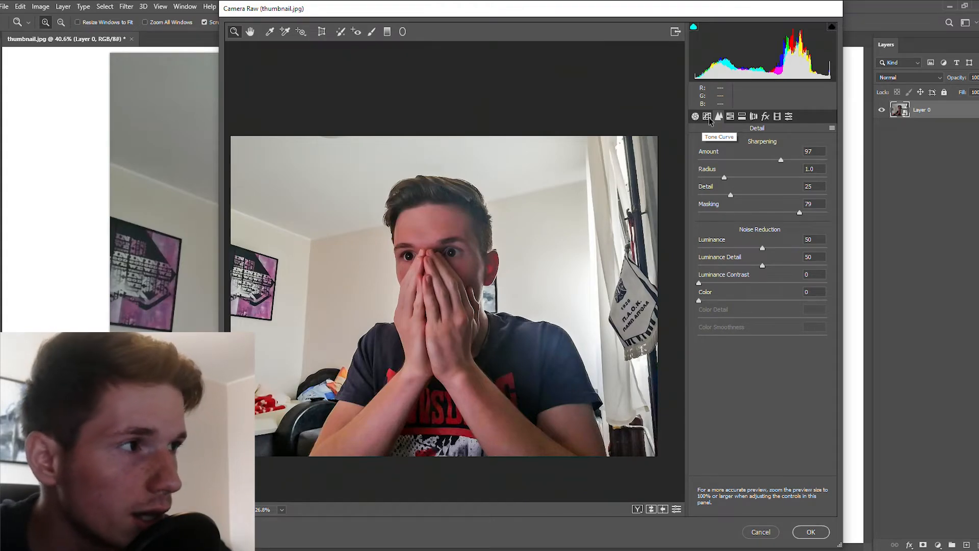
# Anchor the RGB tone curve in shadows and midtones, lift its black end, set hue Reds +21 and Oranges -2, and apply the filter
pyautogui.click(708, 118)
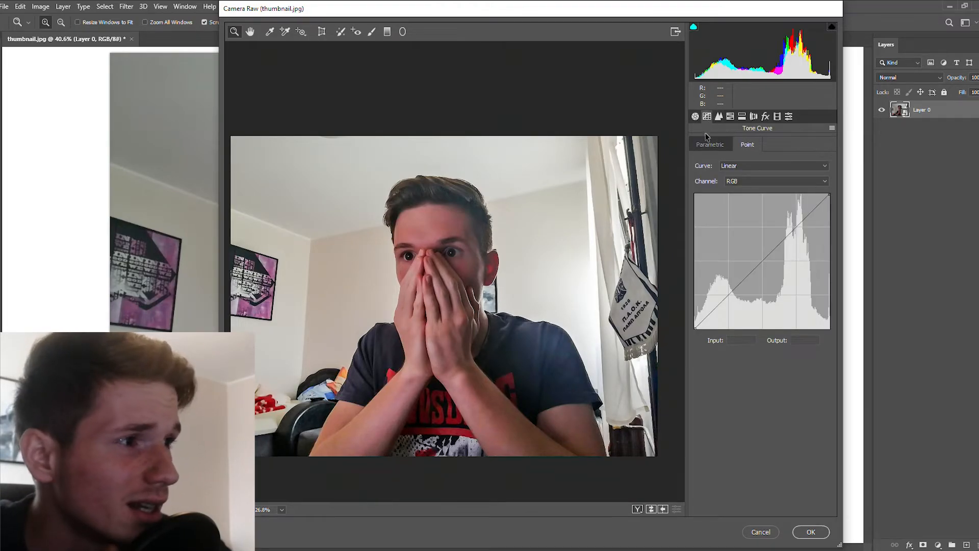
pyautogui.click(728, 296)
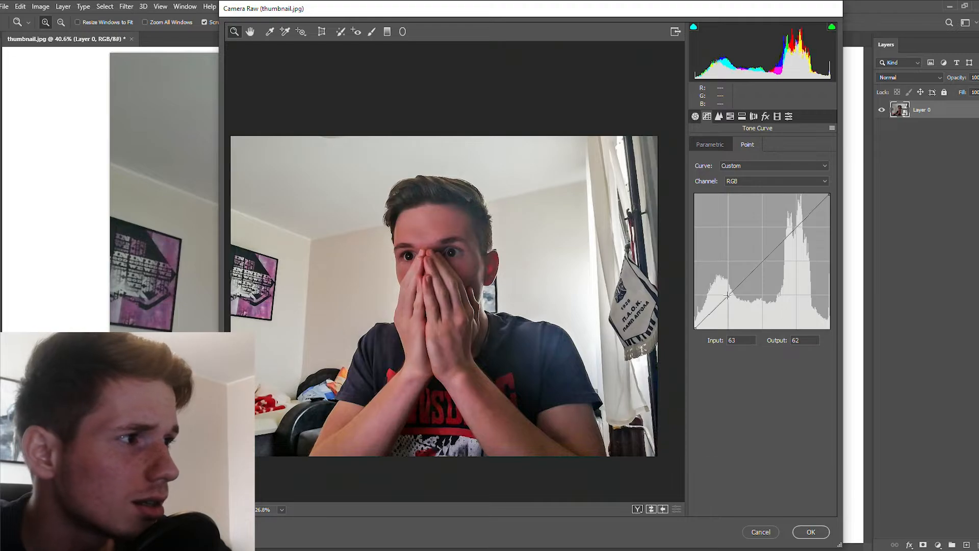
pyautogui.moveTo(728, 296); pyautogui.dragTo(728, 293)
pyautogui.click(762, 260)
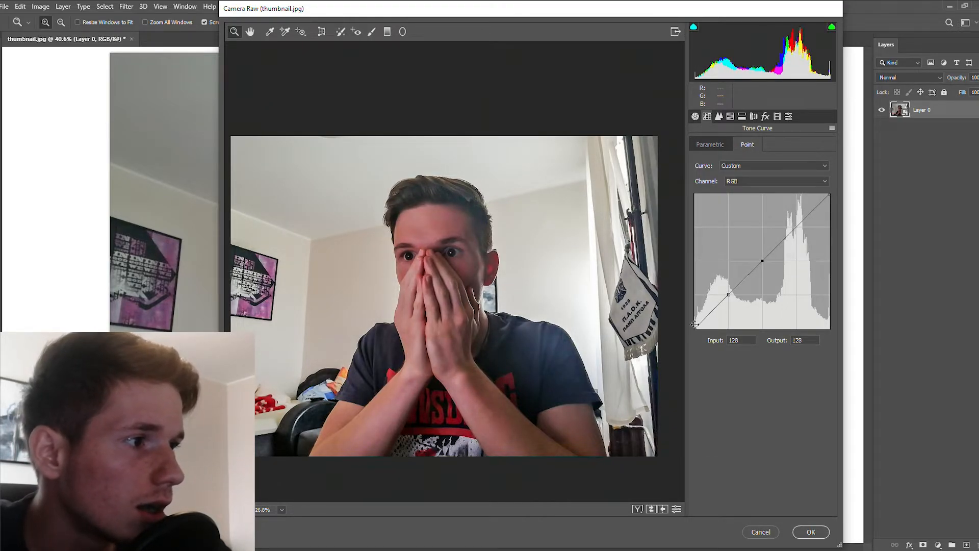
pyautogui.moveTo(694, 328); pyautogui.dragTo(697, 314)
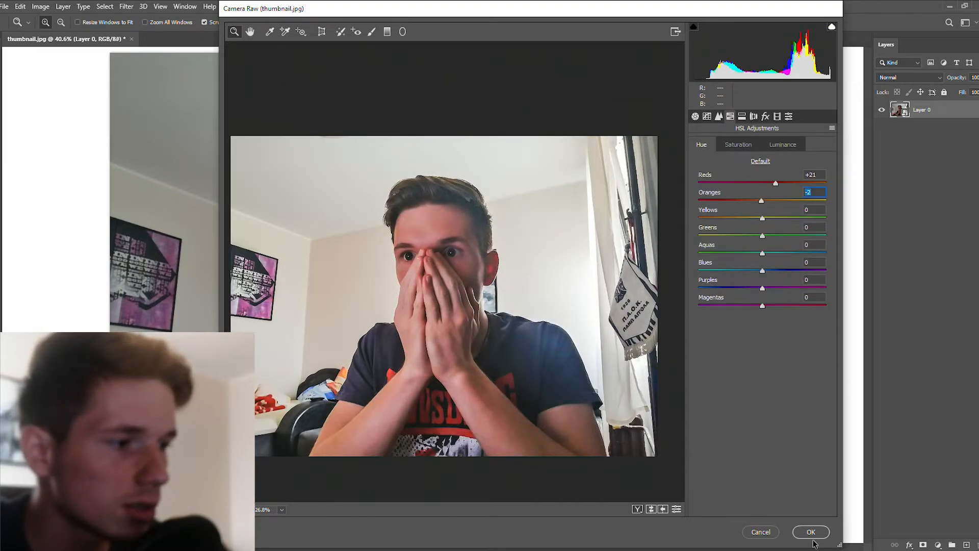
pyautogui.click(811, 533)
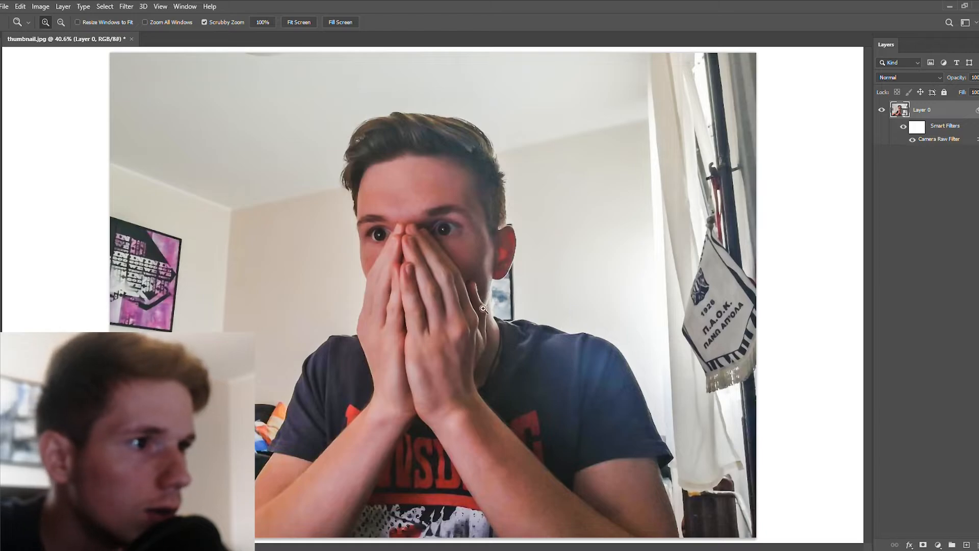
# Compare the photo before and after by turning the Camera Raw smart filter off and on again
pyautogui.moveTo(449, 296)
pyautogui.mouseDown()
pyautogui.moveTo(413, 292)
pyautogui.moveTo(431, 292)
pyautogui.mouseUp()
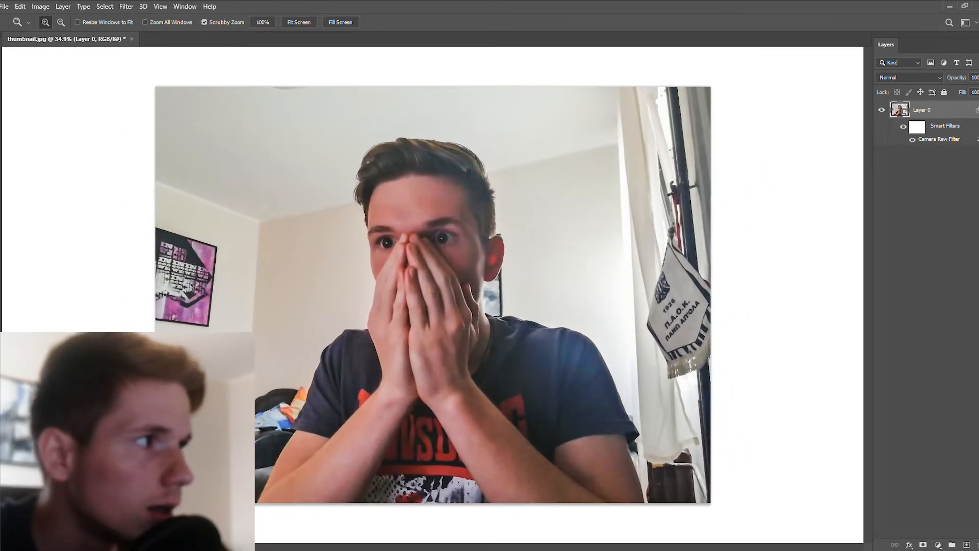
pyautogui.click(913, 140)
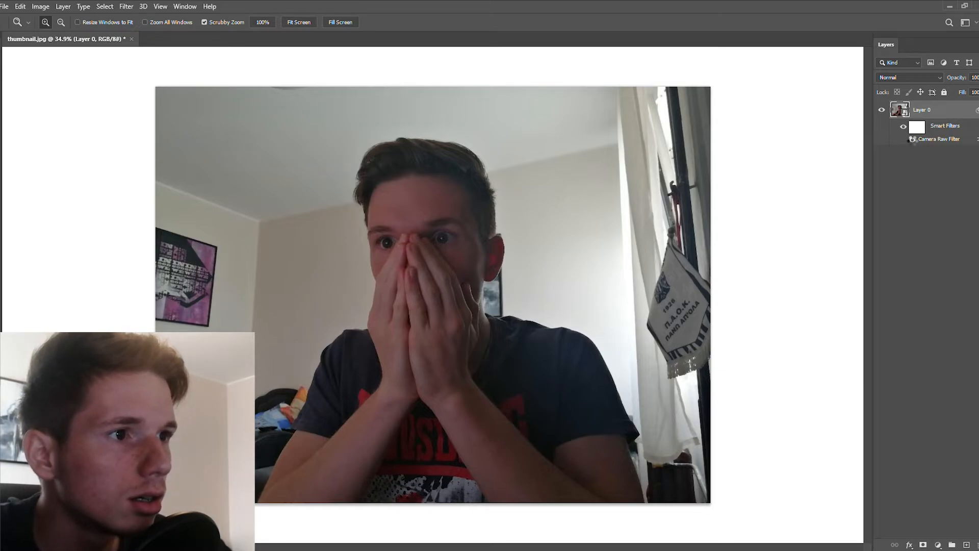
pyautogui.click(912, 139)
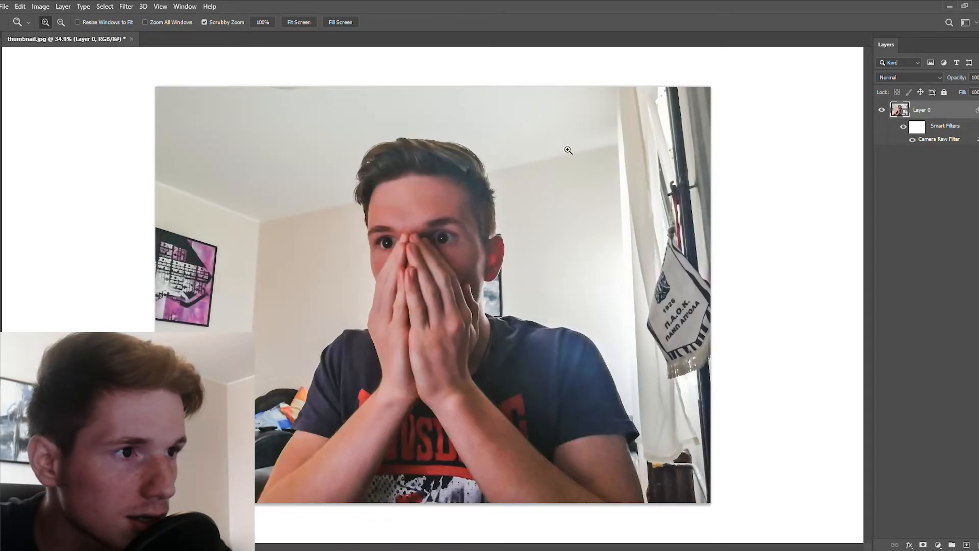
# Place the original thumbnail image as a new layer over the edited photo and examine its detail up close
pyautogui.moveTo(427, 210)
pyautogui.mouseDown()
pyautogui.moveTo(451, 211)
pyautogui.moveTo(434, 210)
pyautogui.mouseUp()
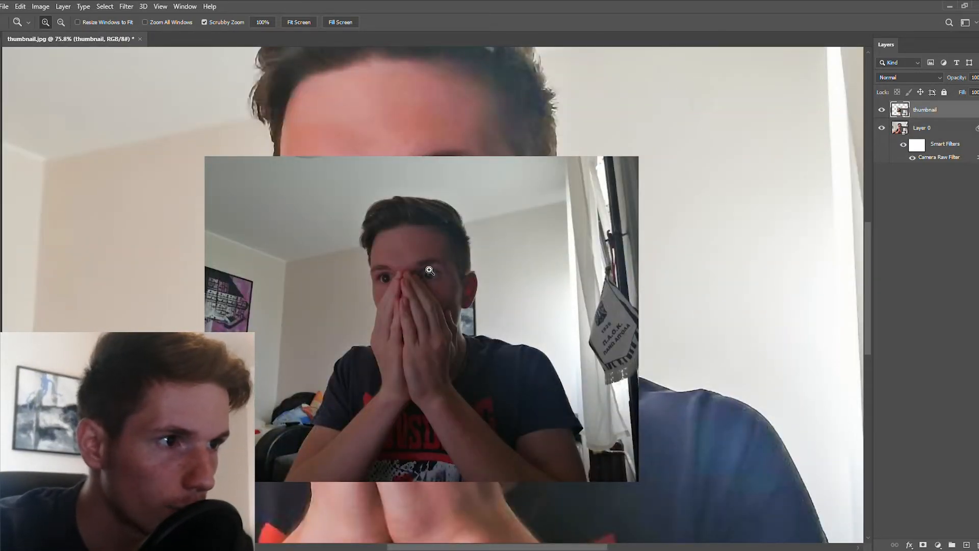
pyautogui.moveTo(414, 291); pyautogui.dragTo(476, 239)
pyautogui.moveTo(645, 266); pyautogui.dragTo(475, 274)
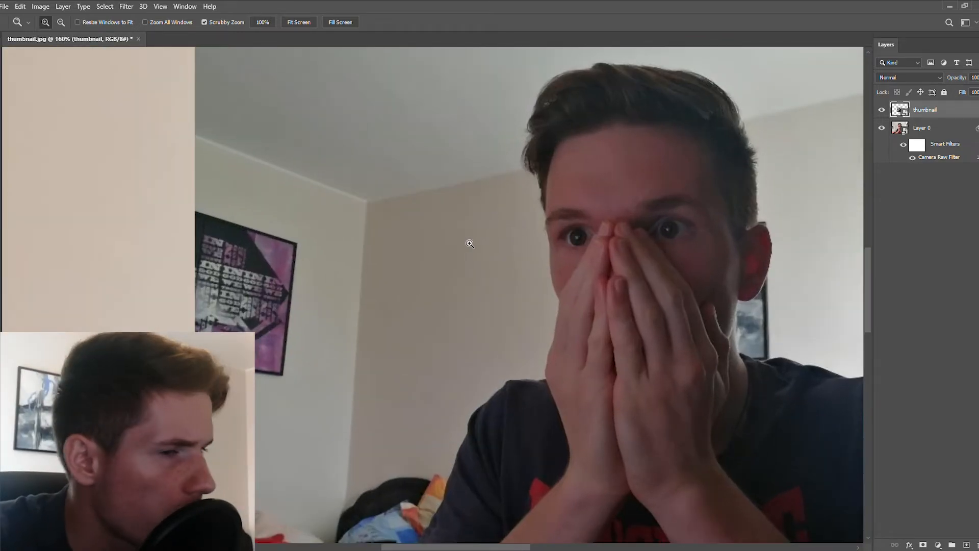